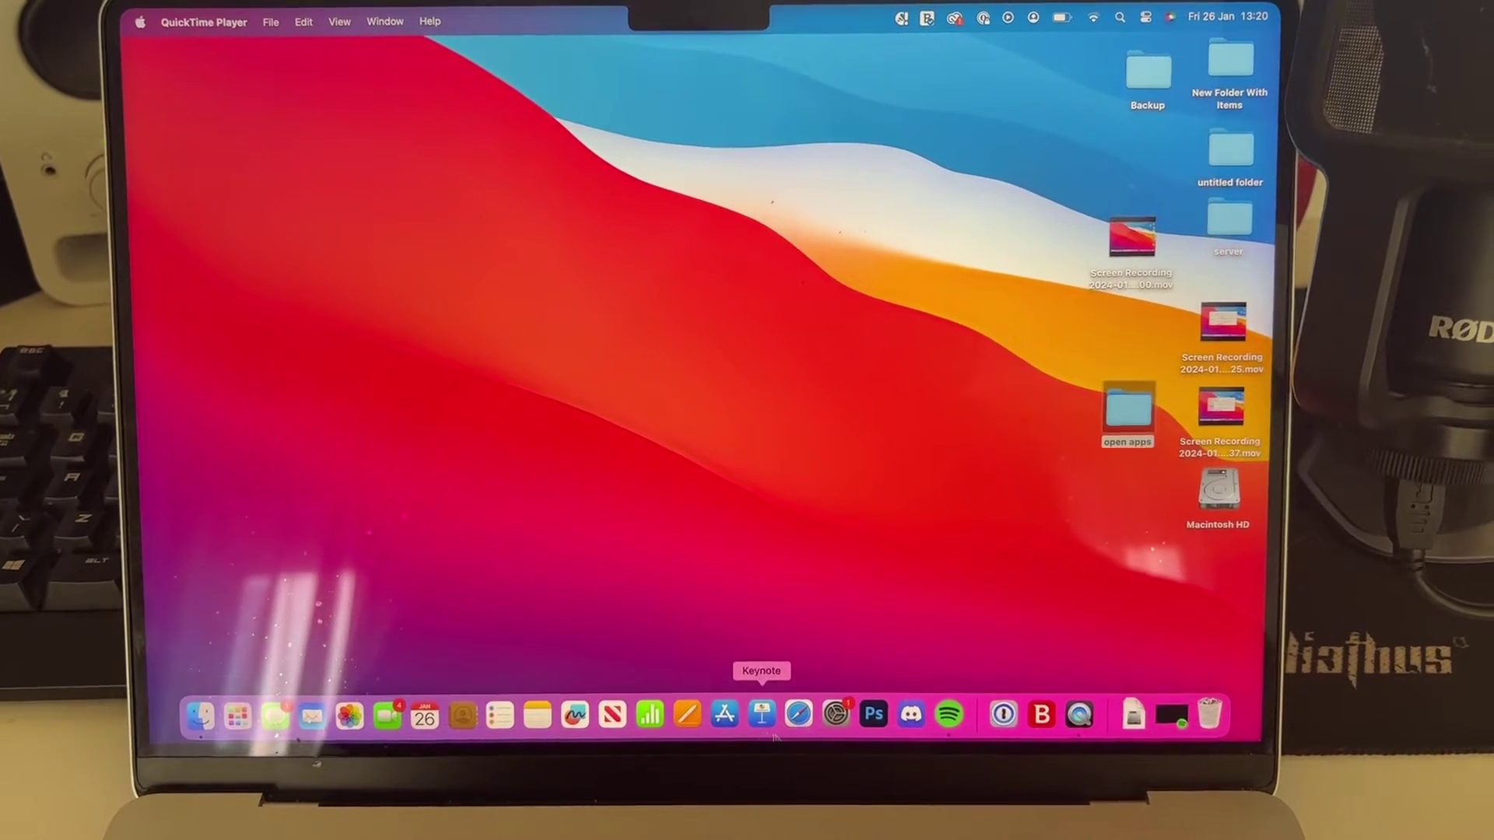
# - Launch System Settings from its Dock icon
pyautogui.click(837, 715)
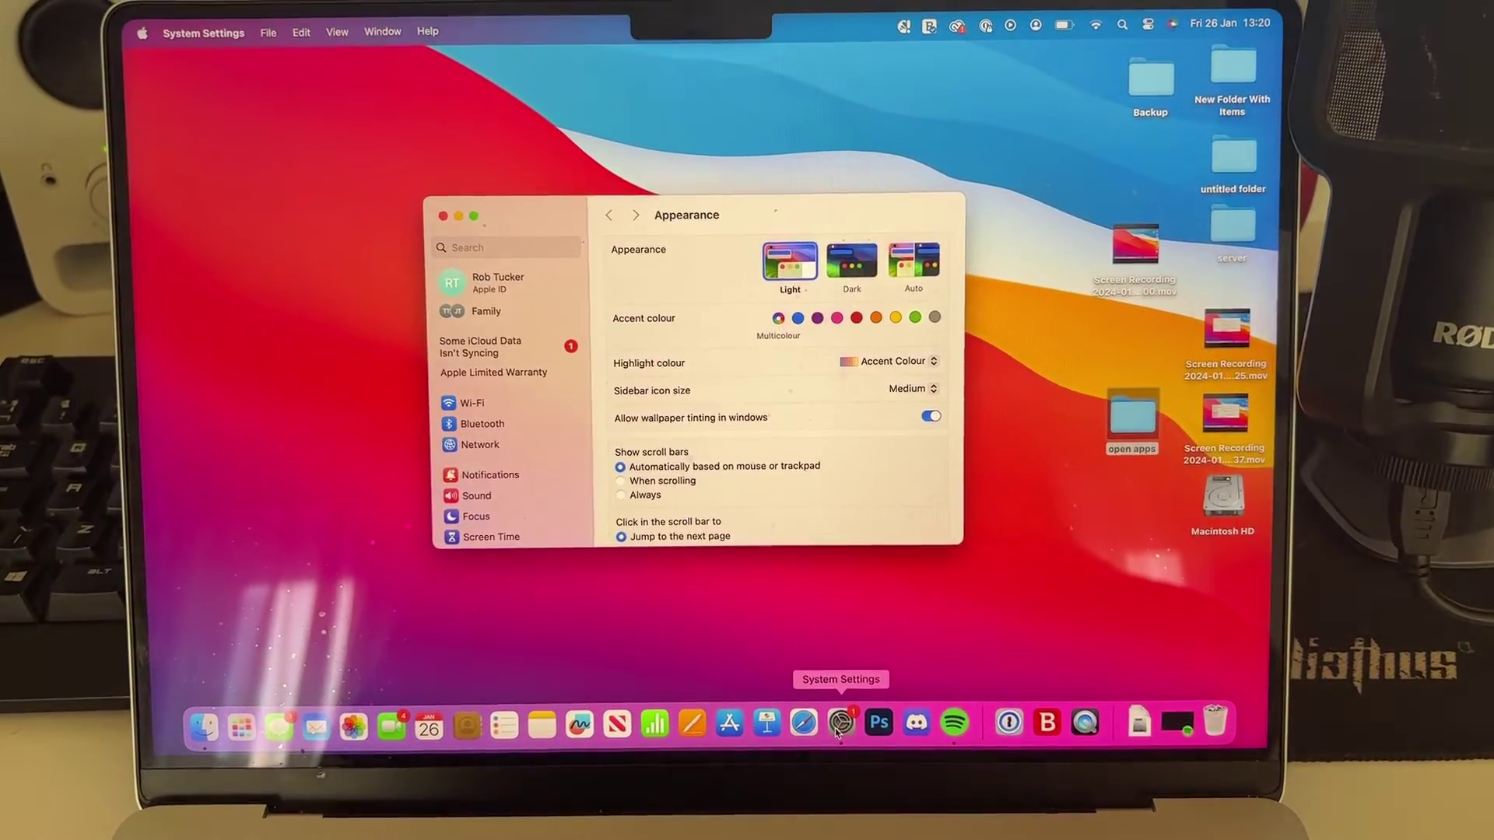
pyautogui.scroll(-2, 499, 403)
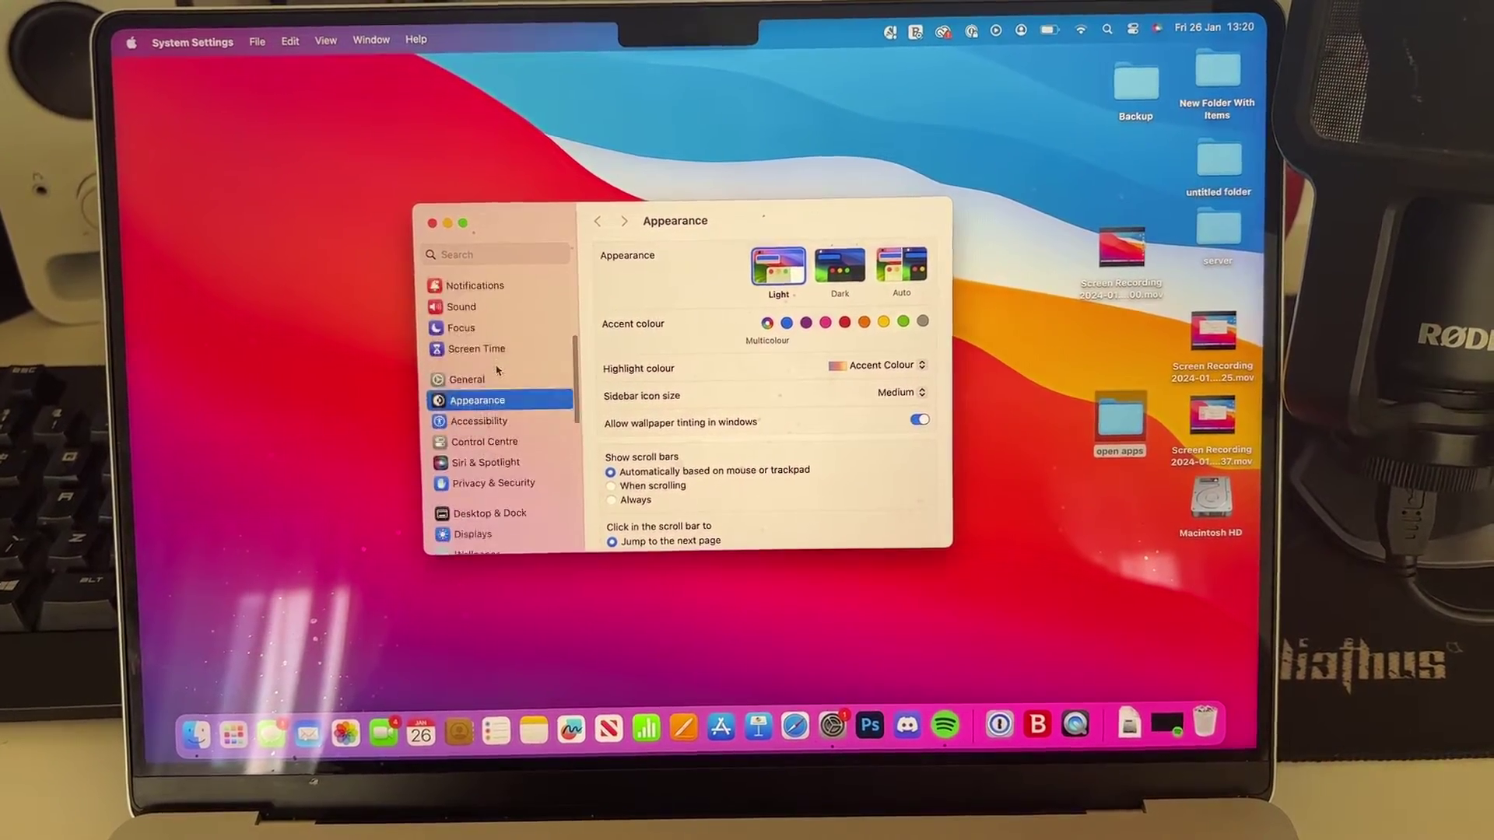
pyautogui.scroll(-1, 497, 371)
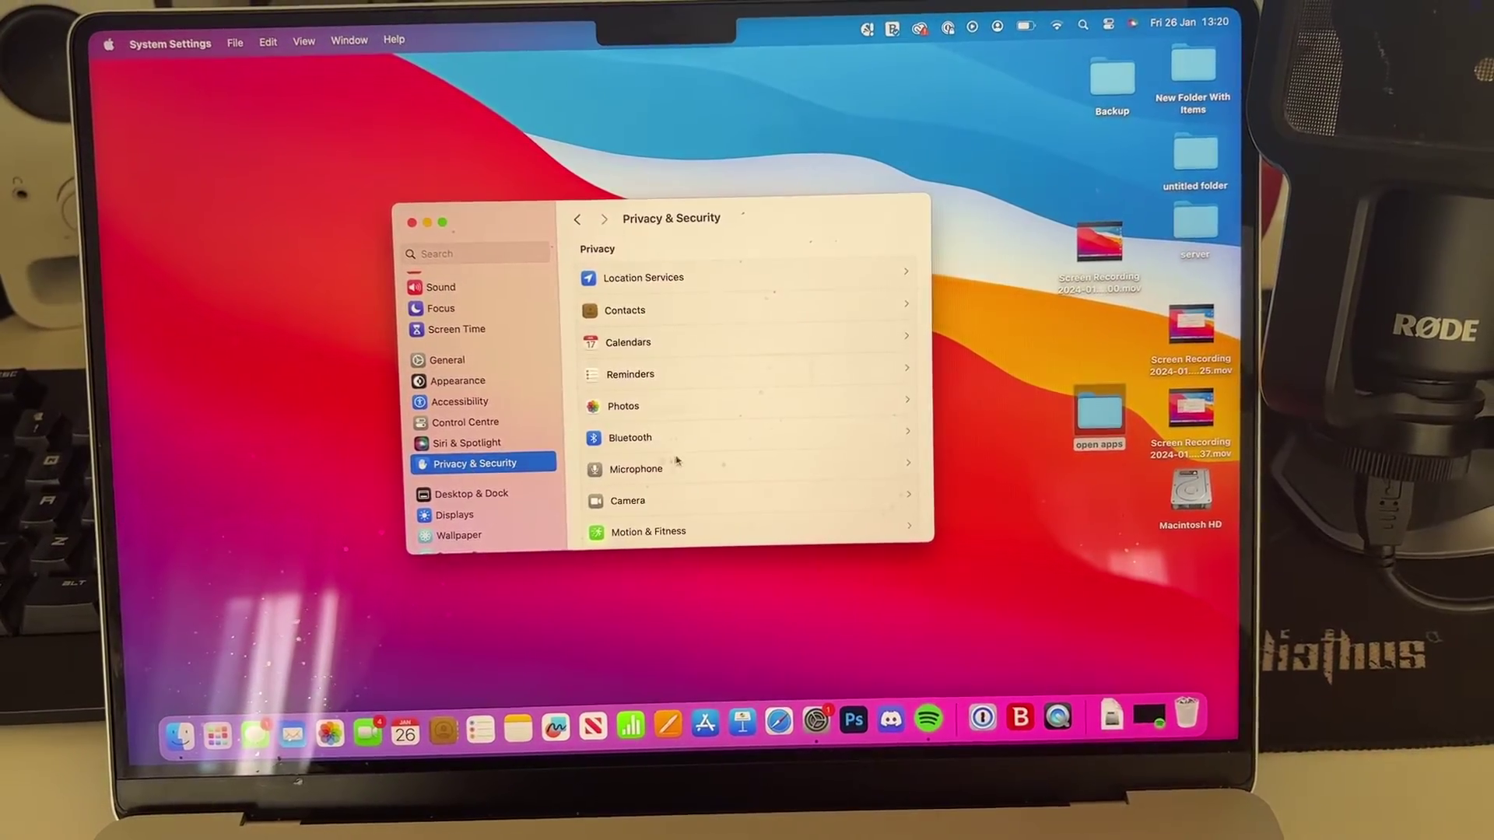
pyautogui.scroll(-5, 817, 432)
pyautogui.scroll(-5, 838, 425)
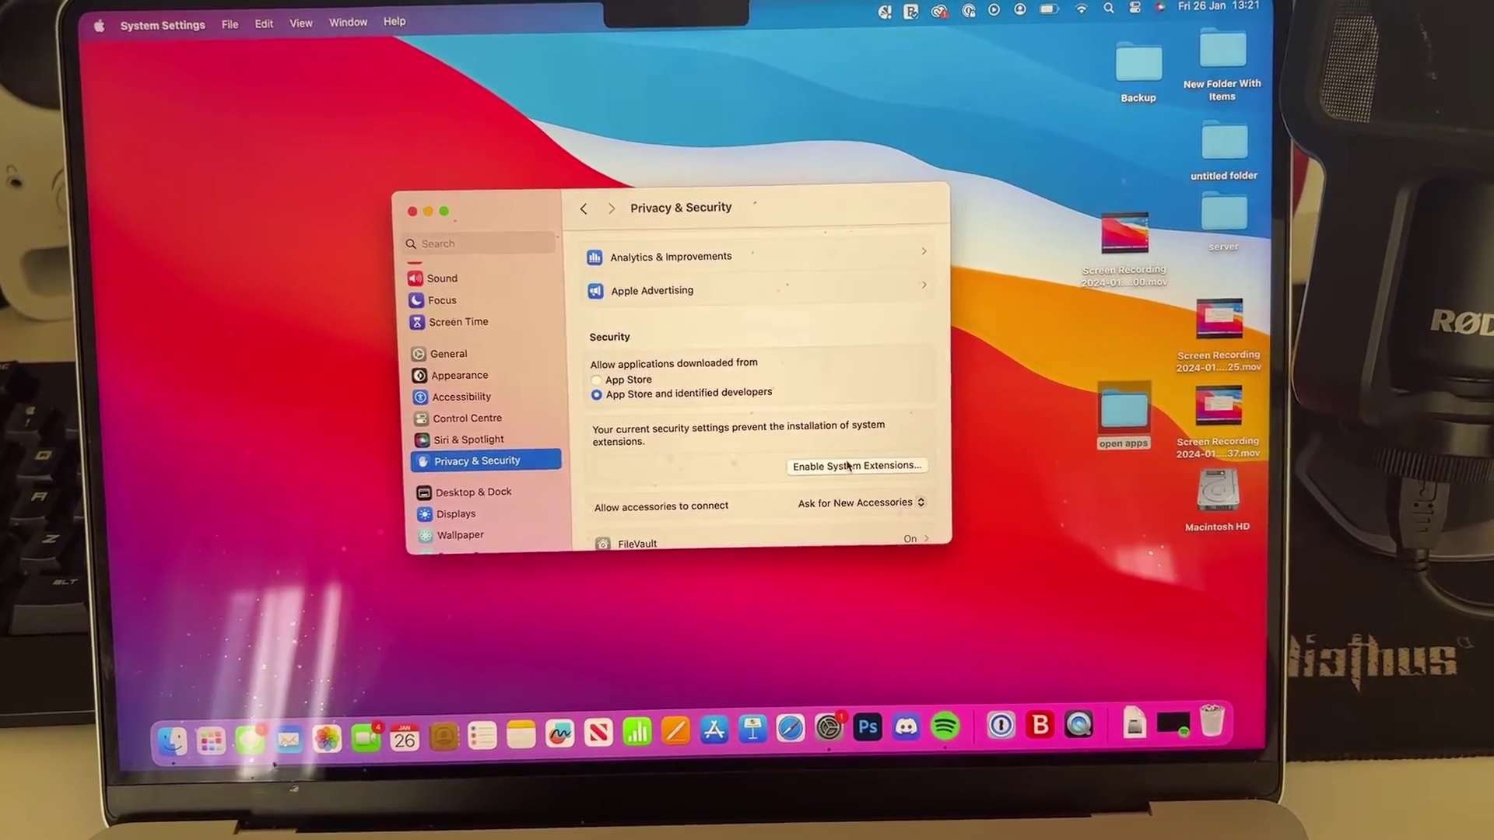
# - Approve the extension request with the password and shut the Mac down for Recovery
pyautogui.click(834, 472)
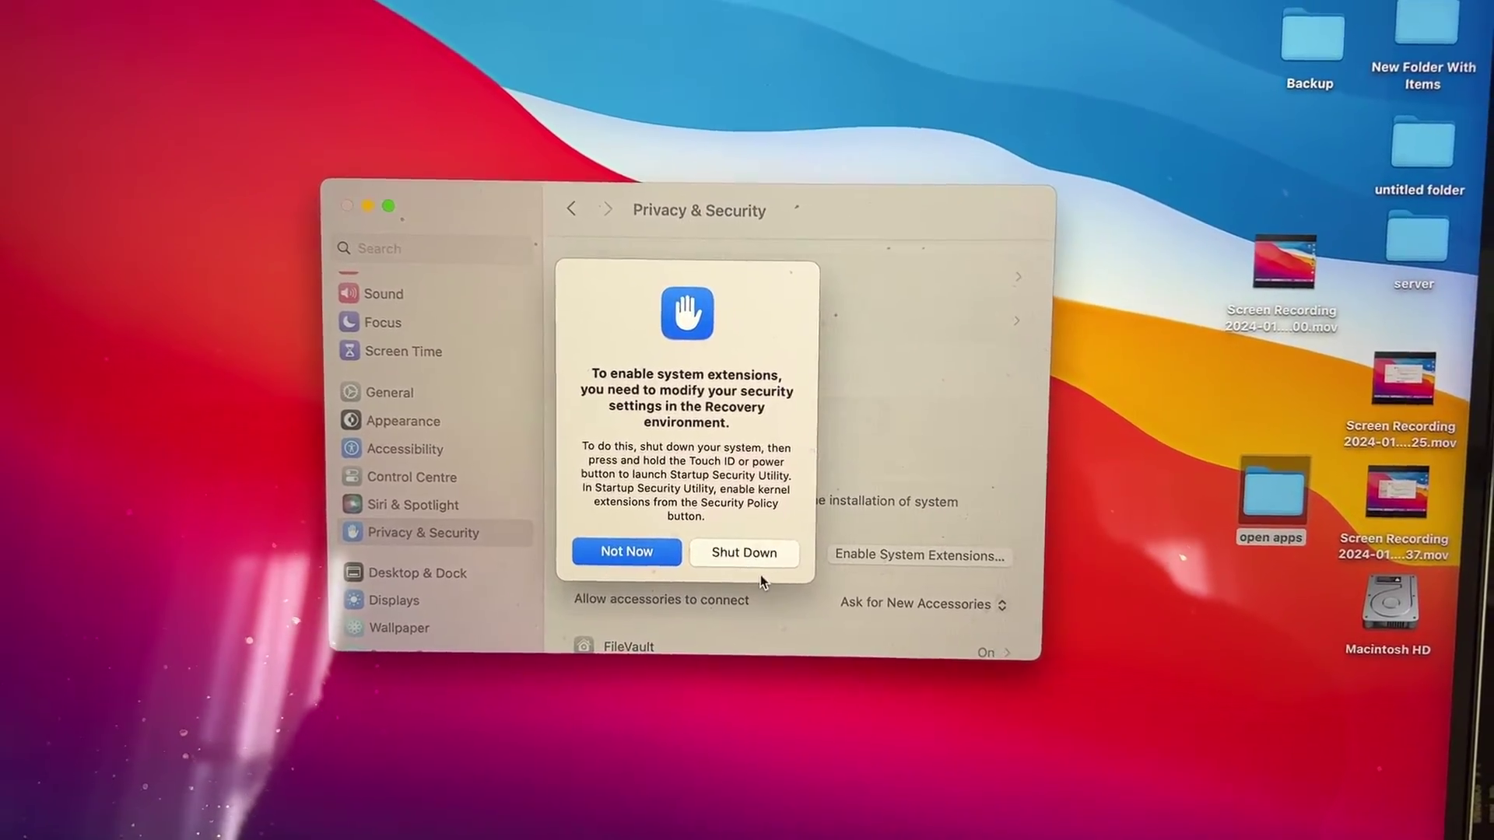
pyautogui.click(736, 547)
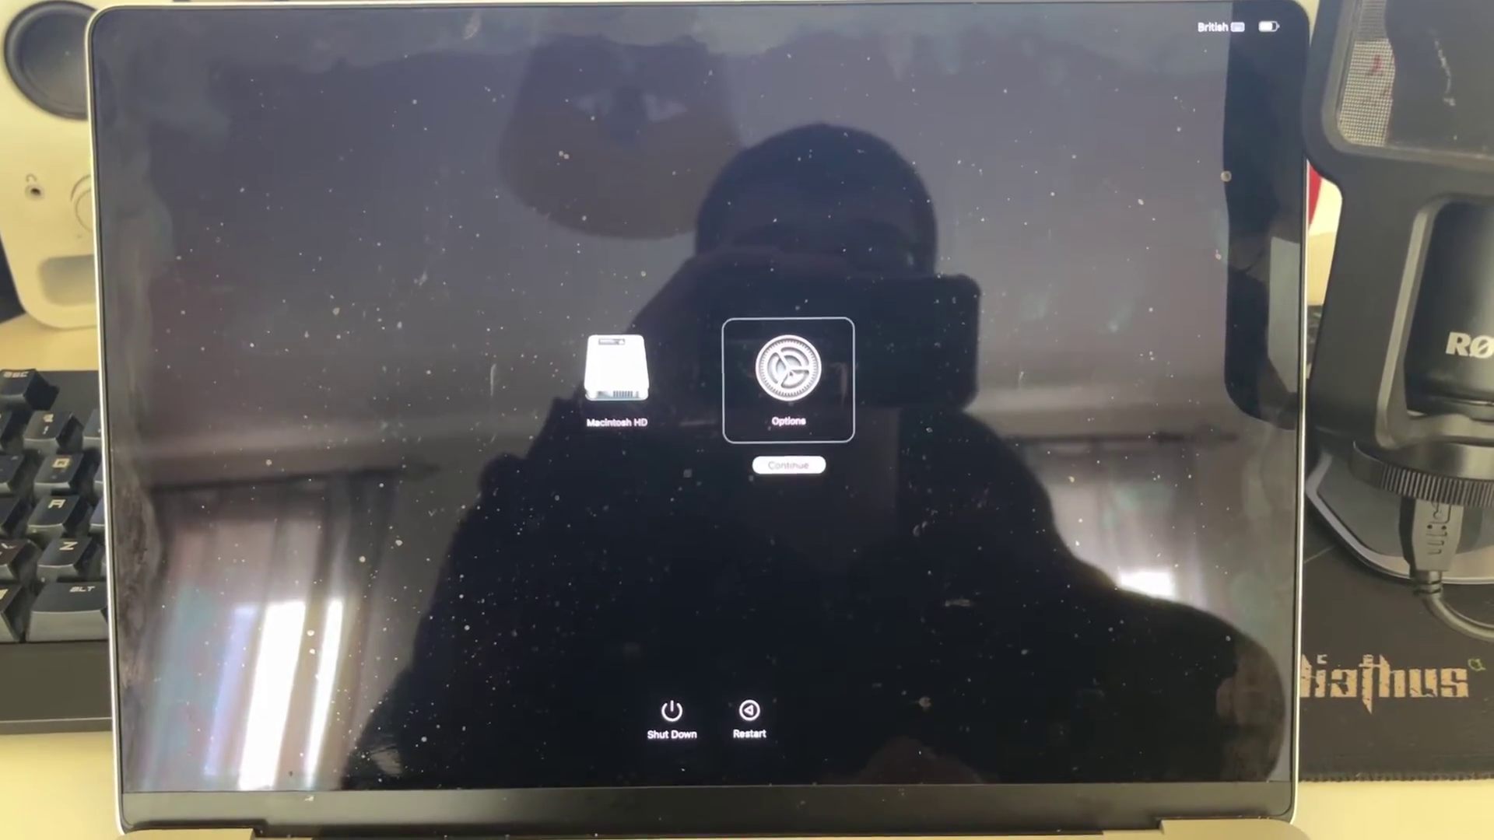
# - Start the Mac into macOS Recovery through the Options volume
pyautogui.click(785, 432)
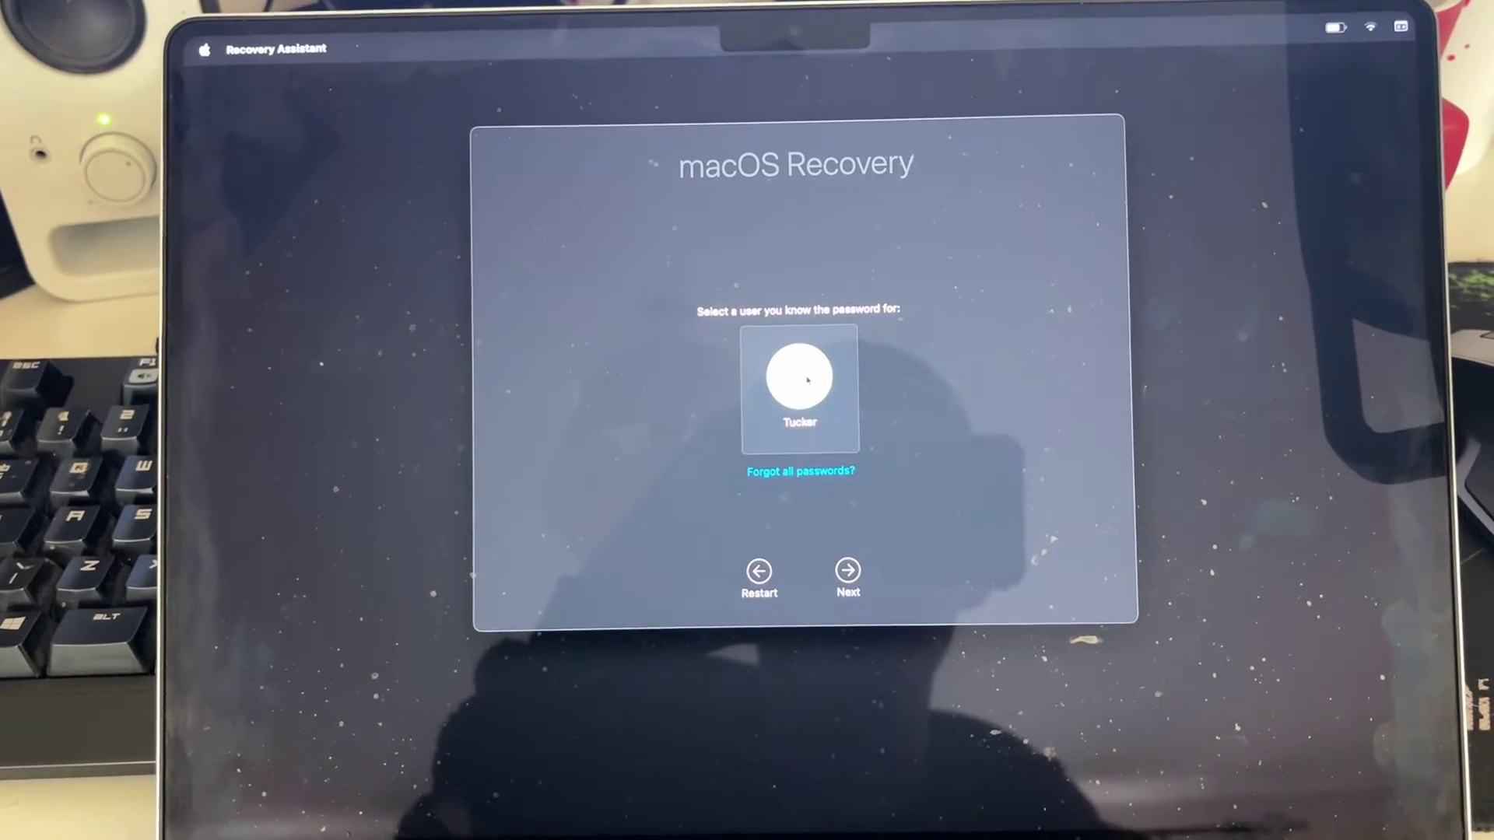
# - Sign in, open Startup Security Utility, unlock Macintosh HD and show its Security Policy
pyautogui.click(840, 551)
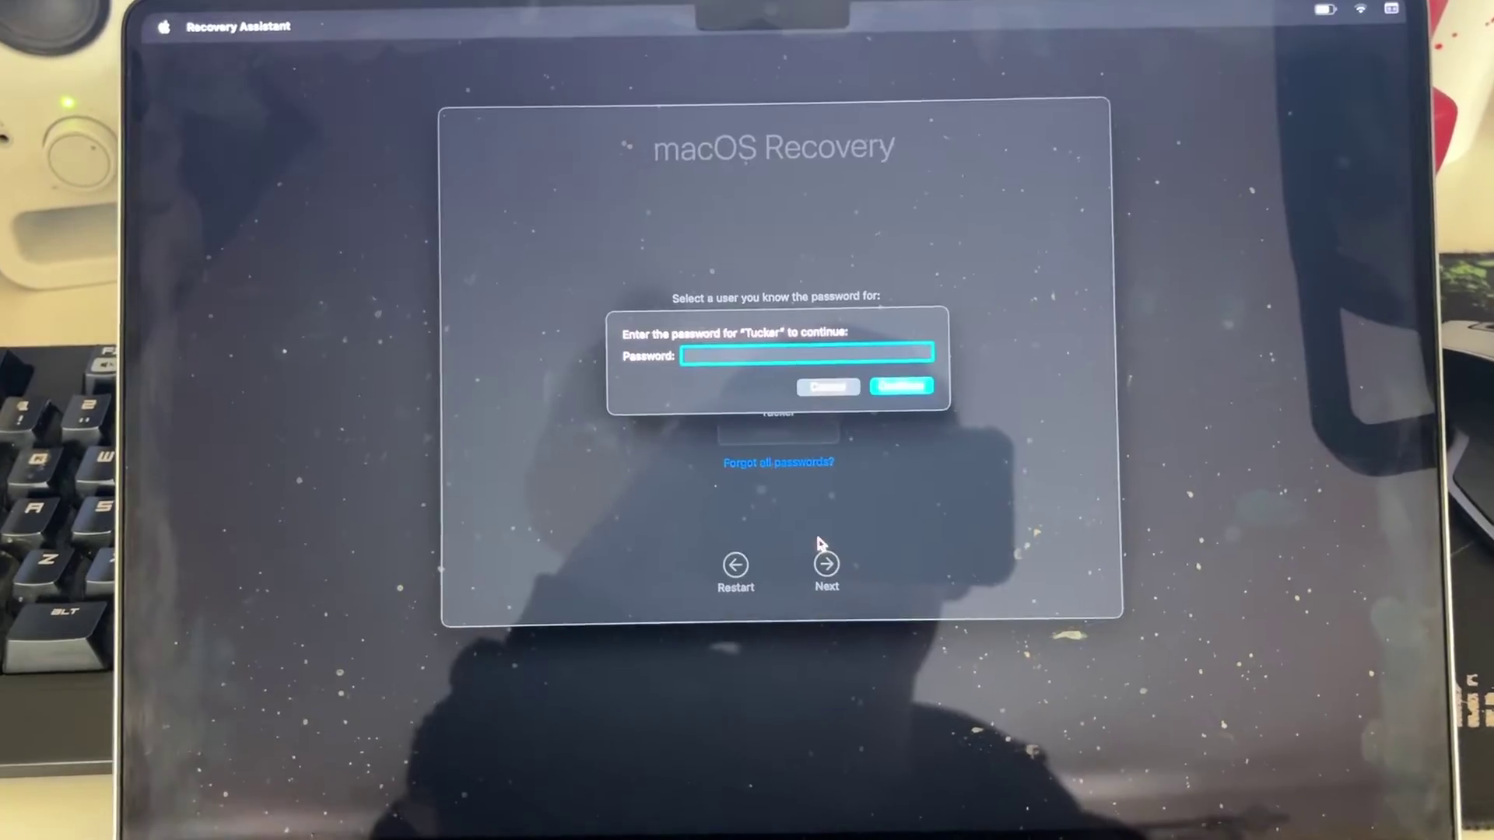
pyautogui.press('Return')
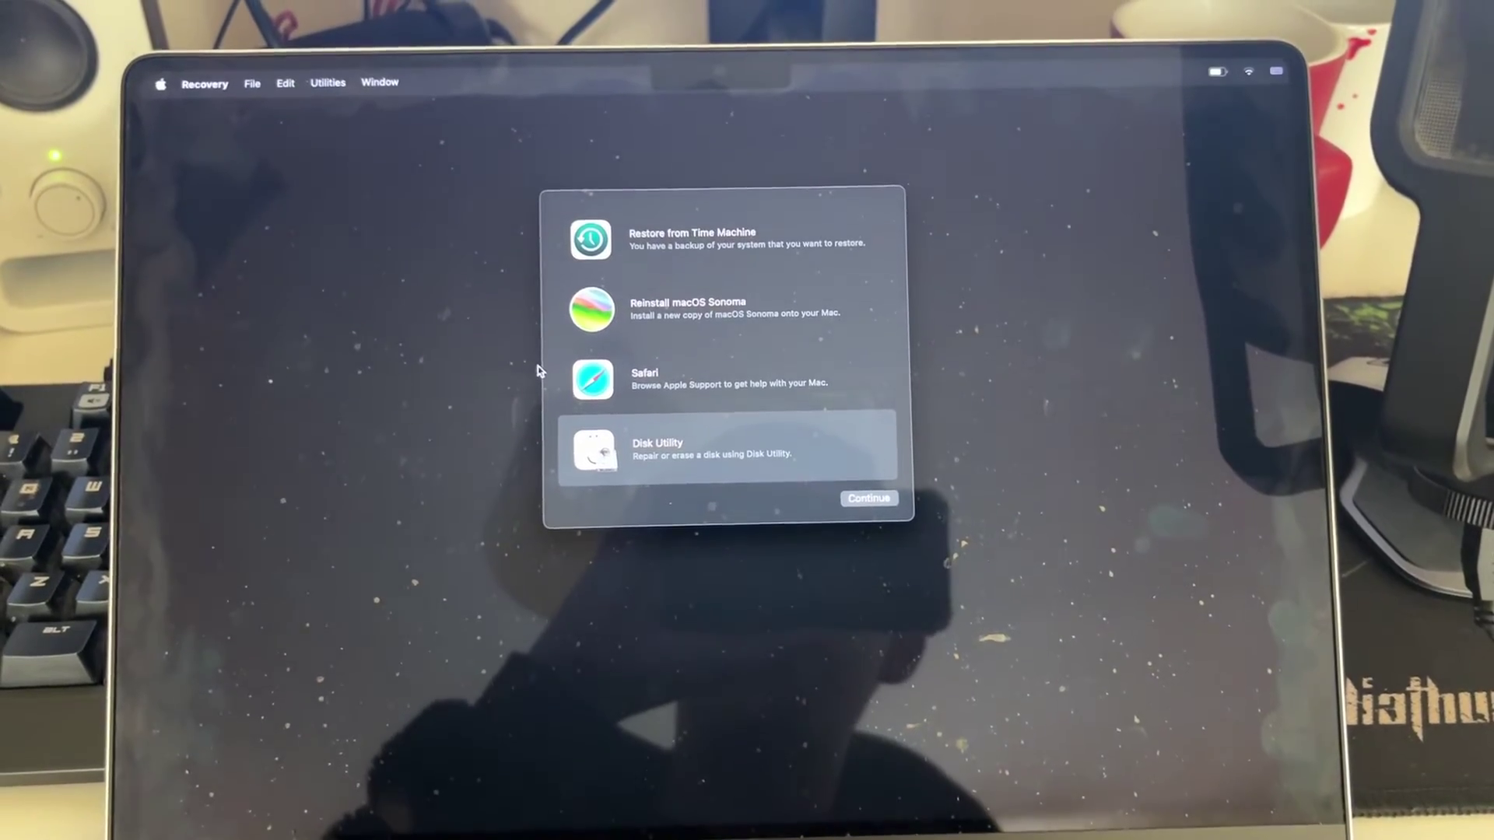
pyautogui.click(322, 75)
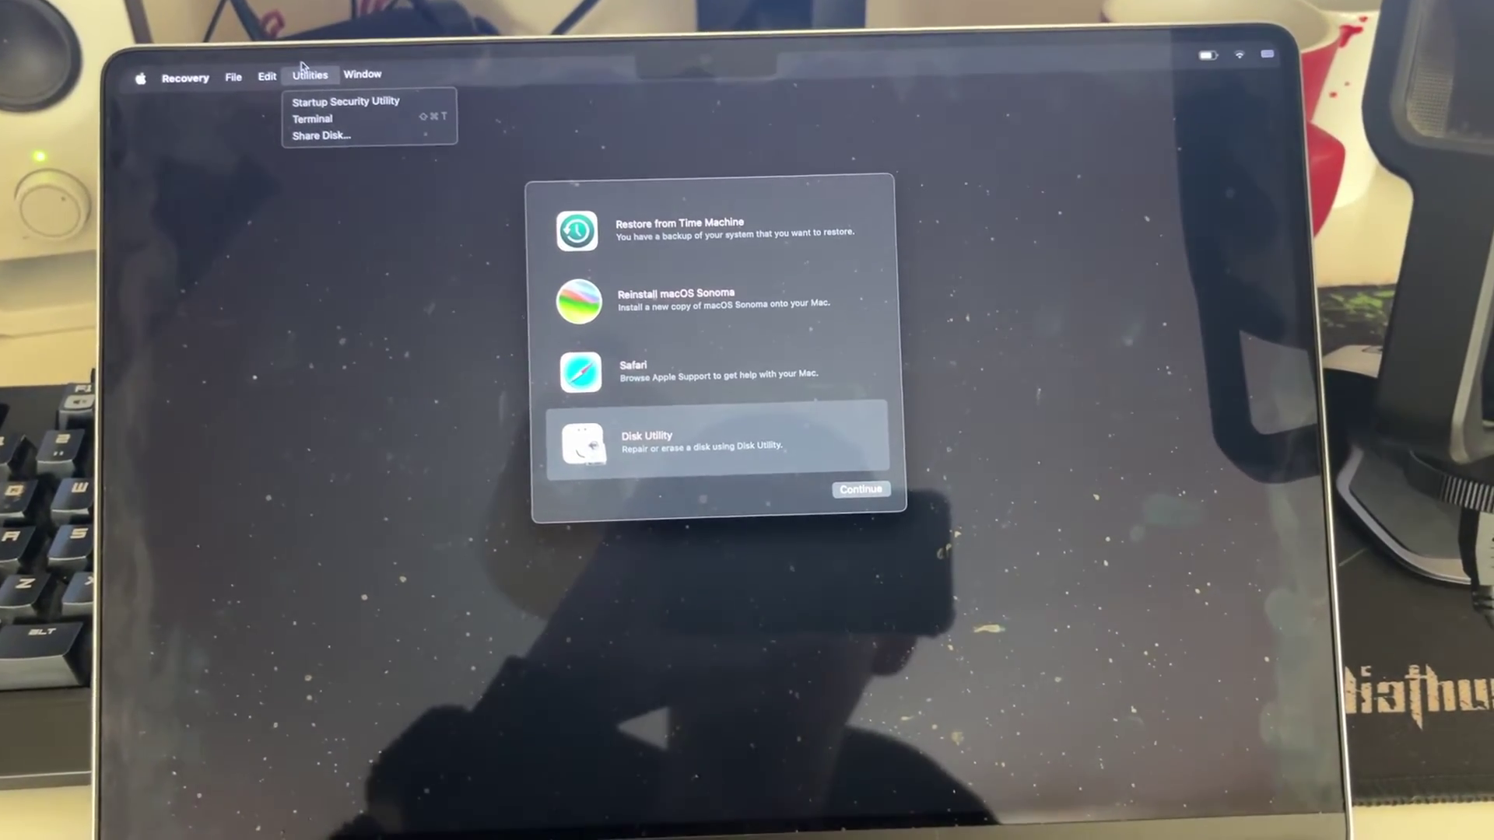
pyautogui.click(333, 110)
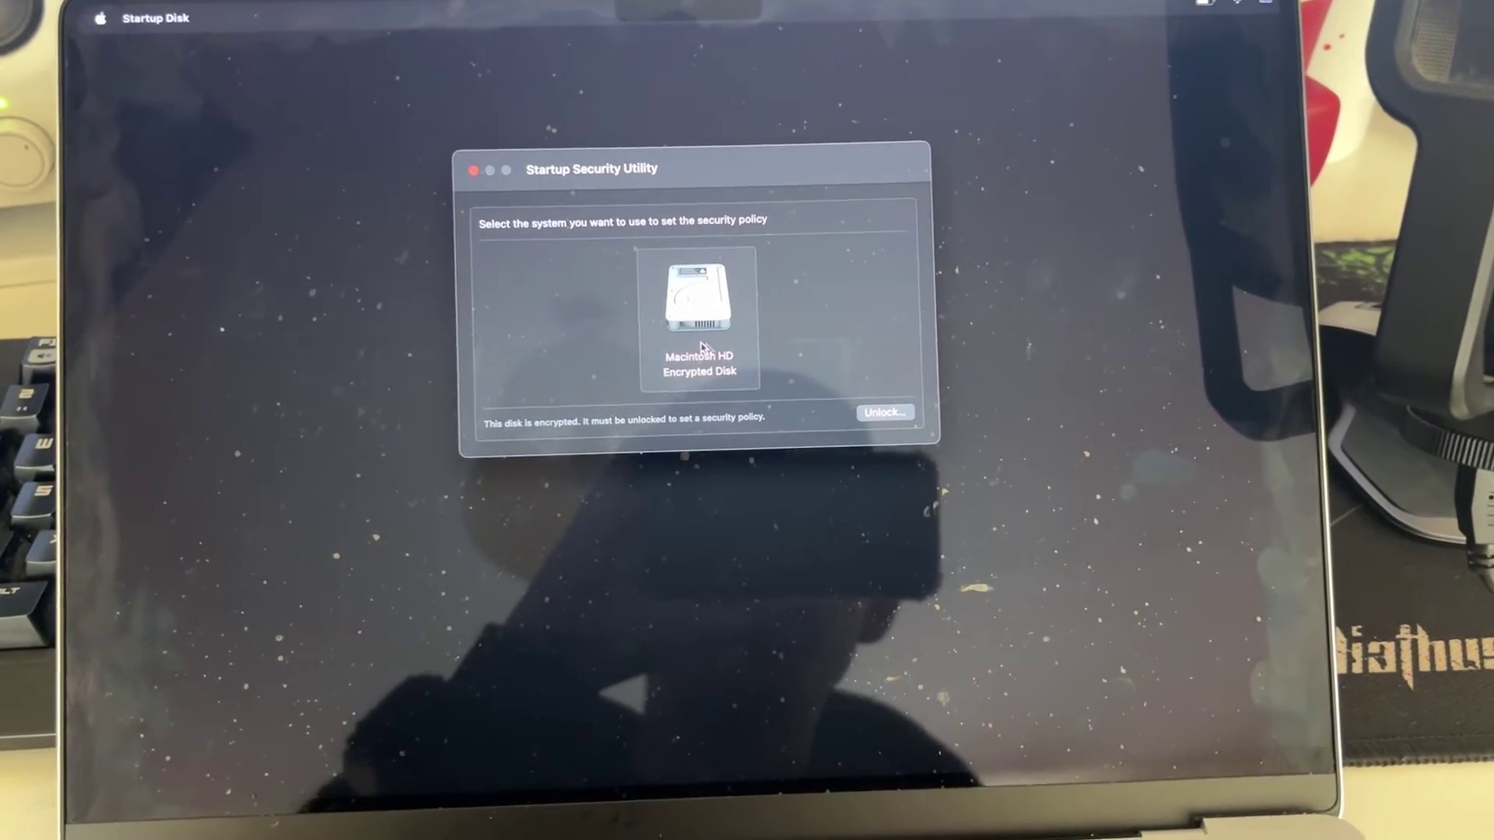
pyautogui.click(877, 408)
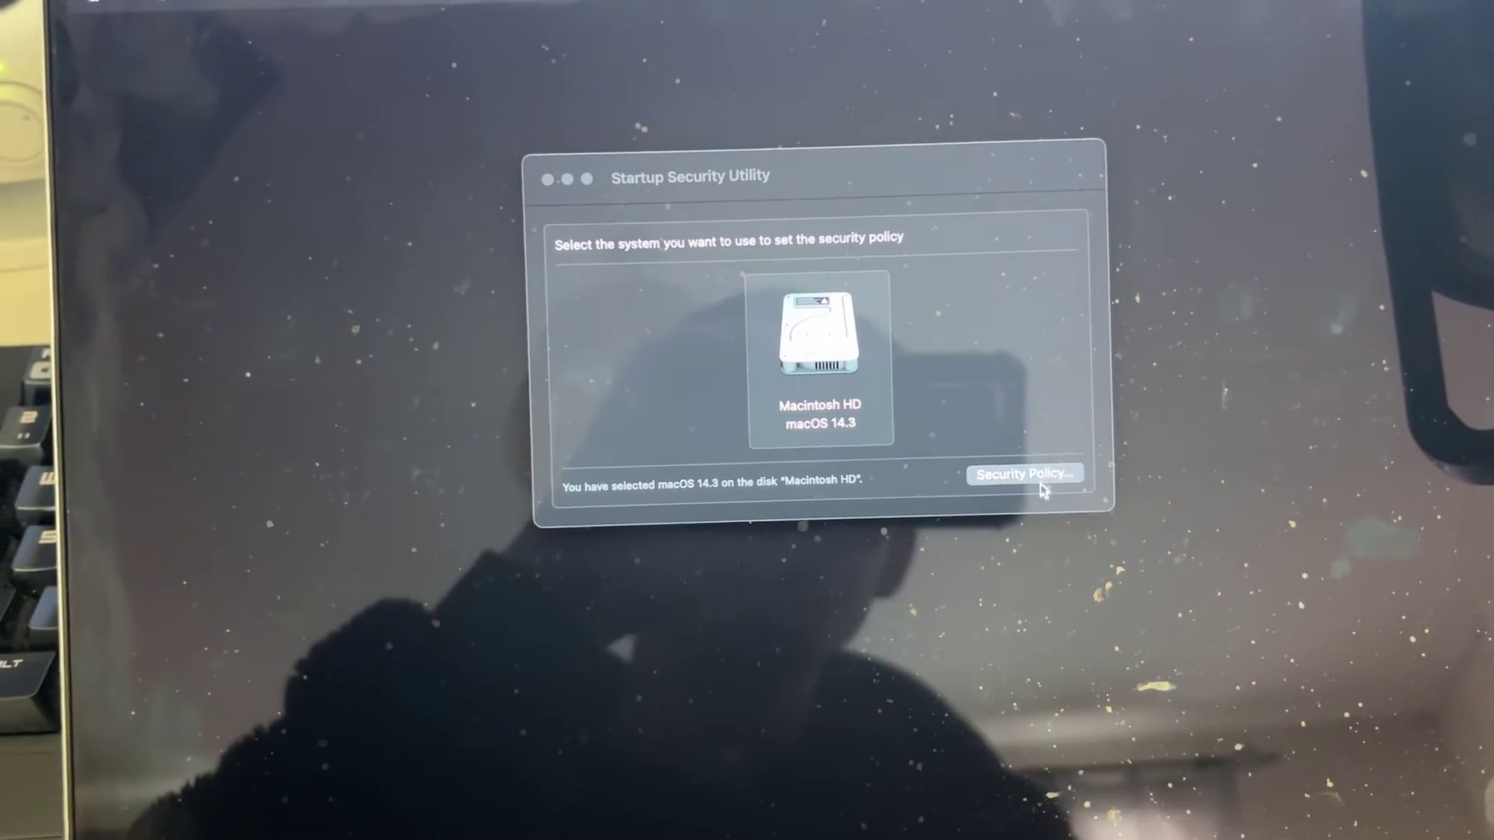
pyautogui.click(1046, 476)
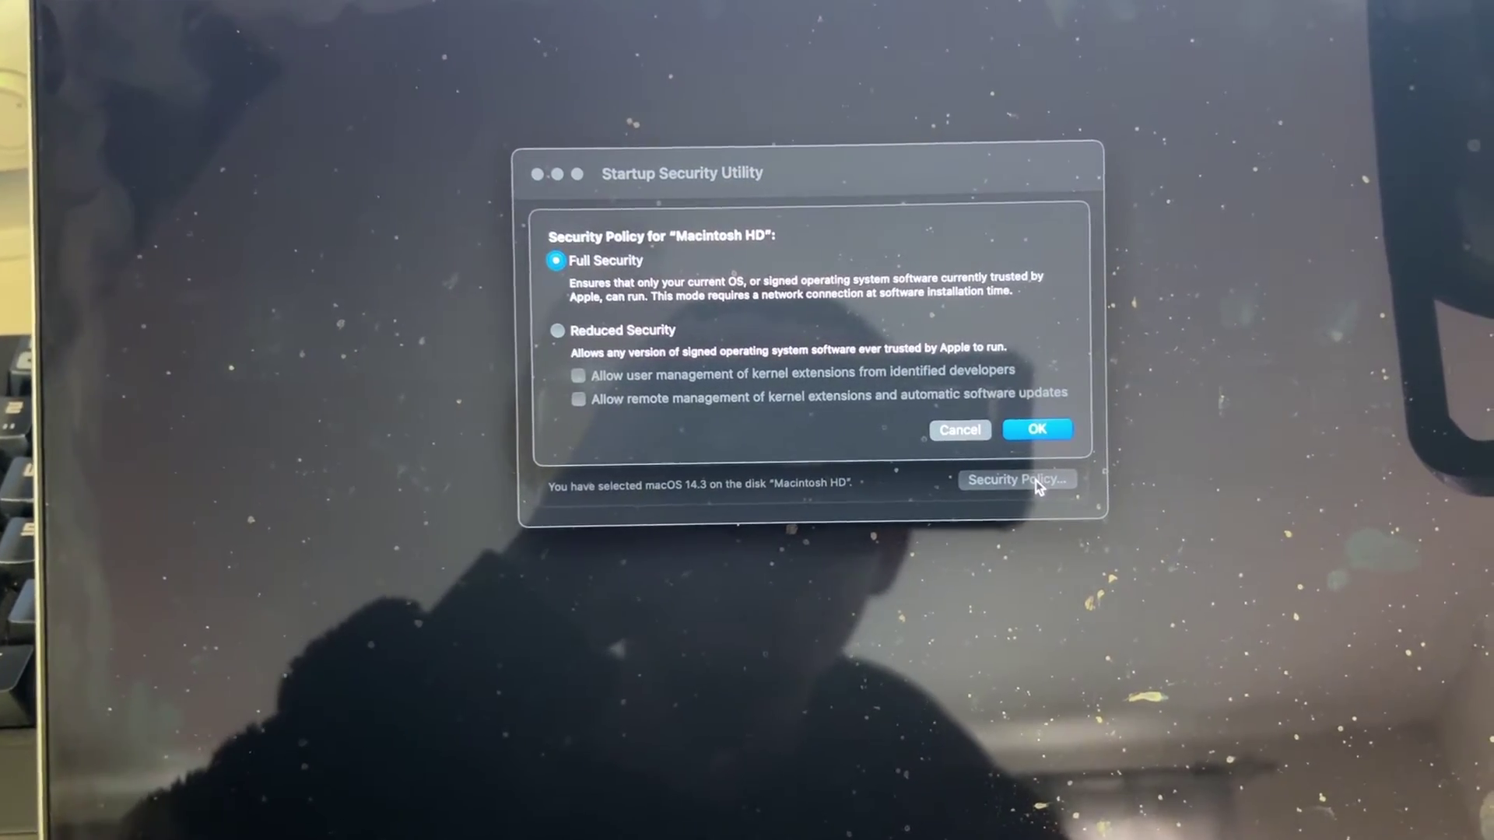
# - Apply Reduced Security with user-managed kernel extensions to Macintosh HD, then restart
pyautogui.click(630, 353)
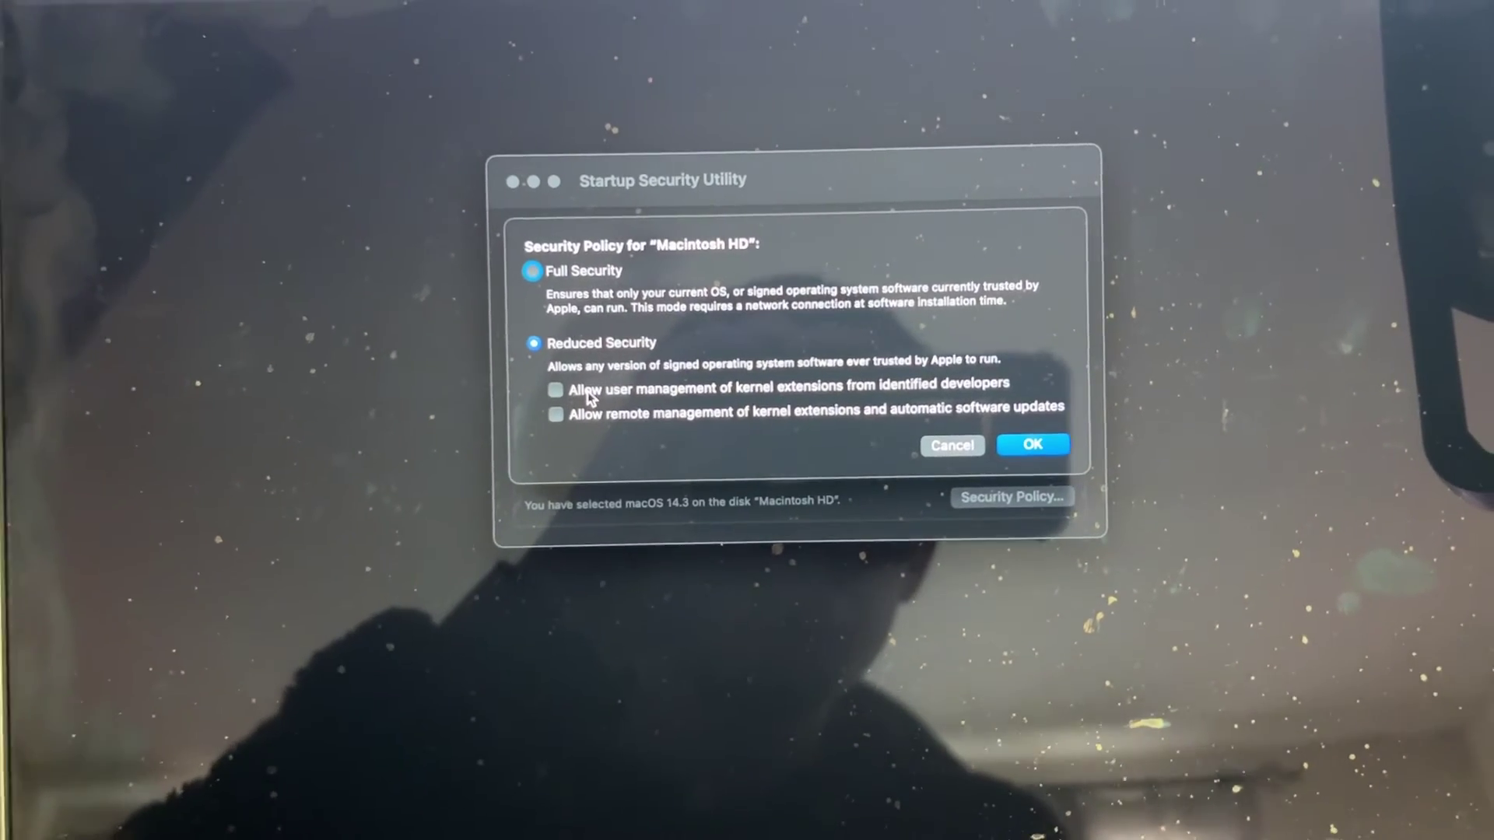
pyautogui.click(587, 395)
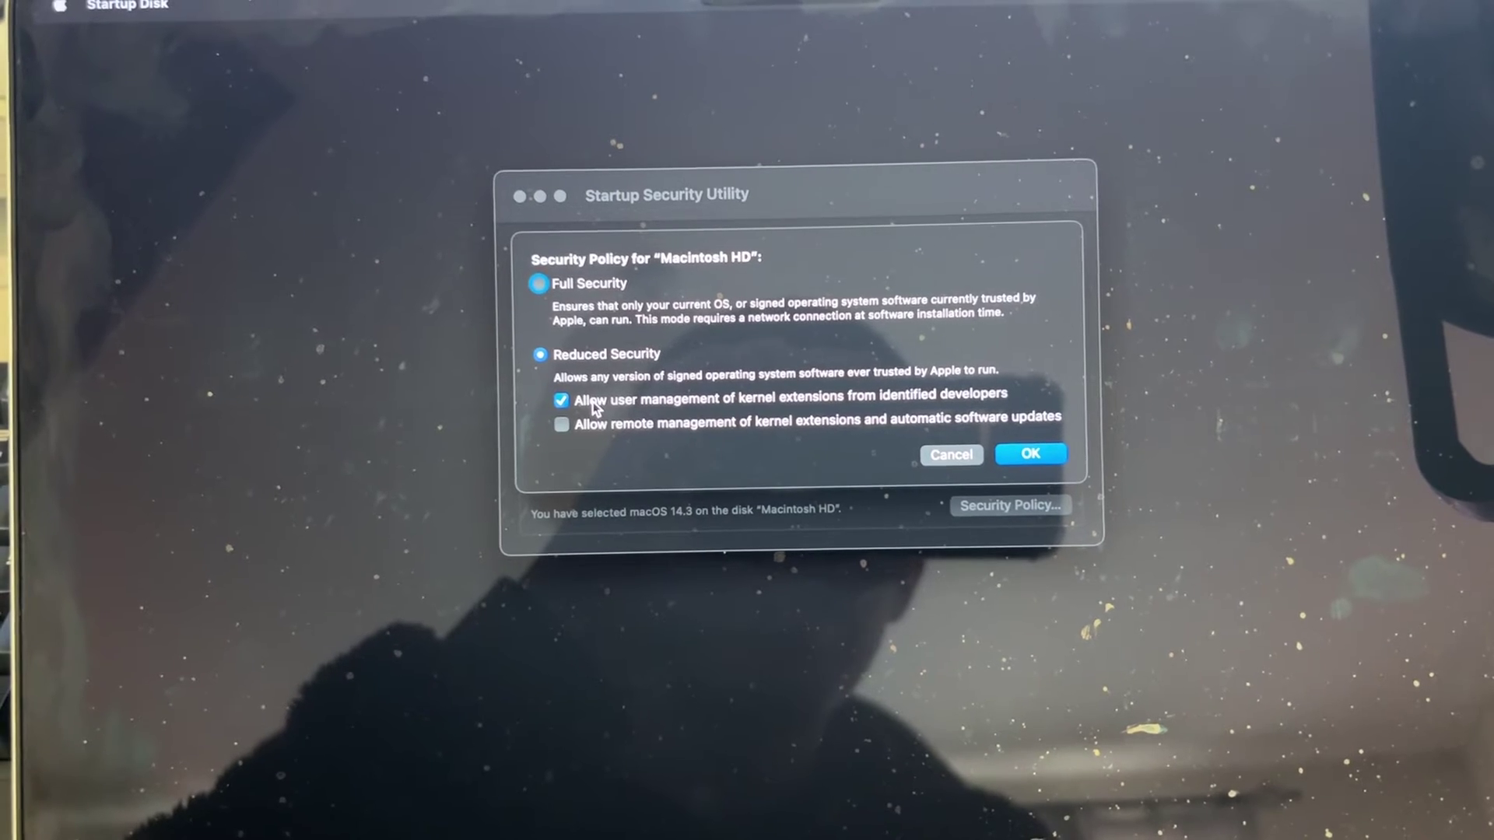
pyautogui.click(1029, 449)
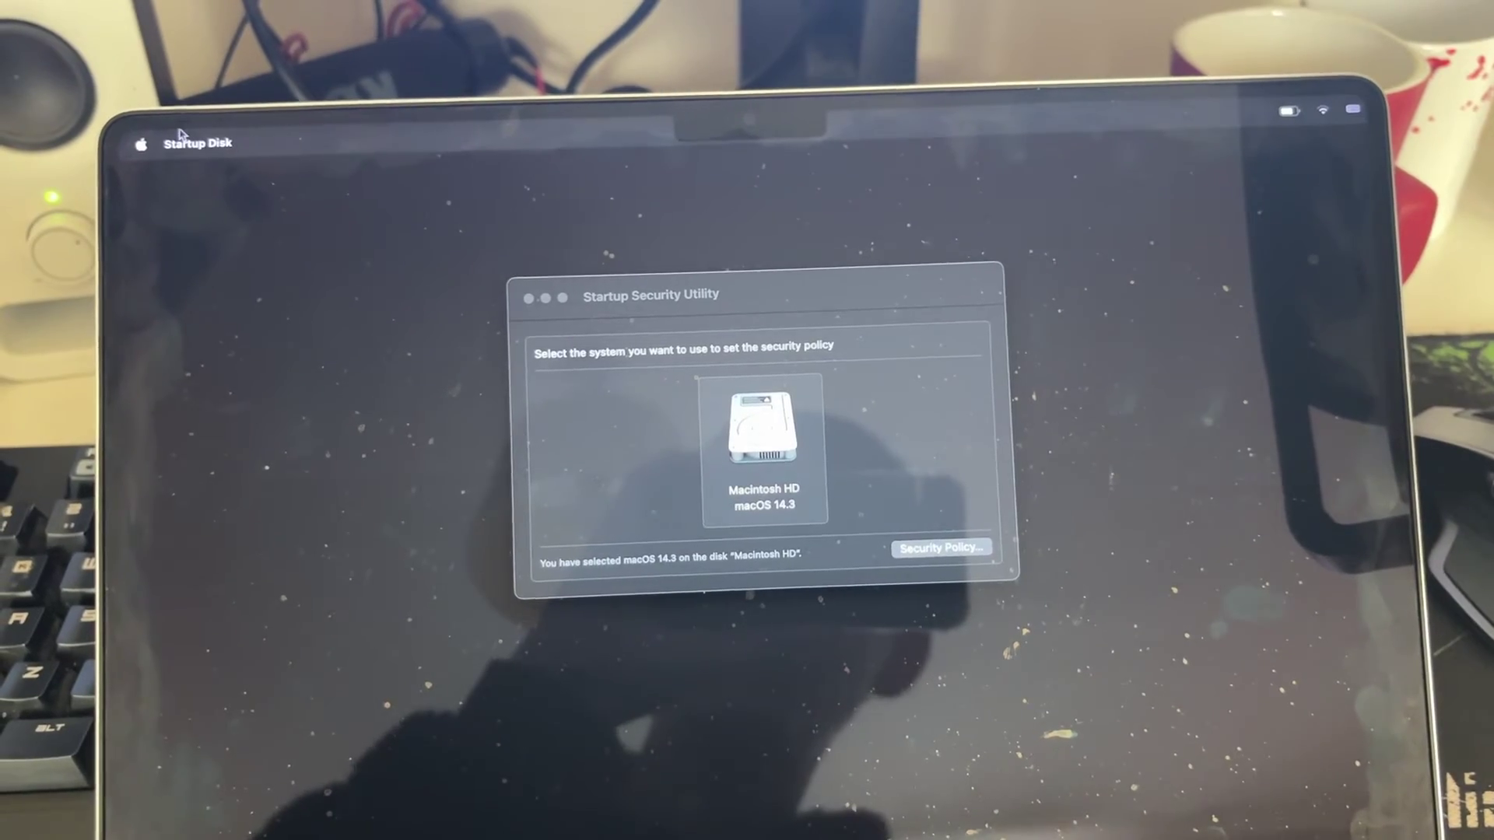
pyautogui.click(140, 149)
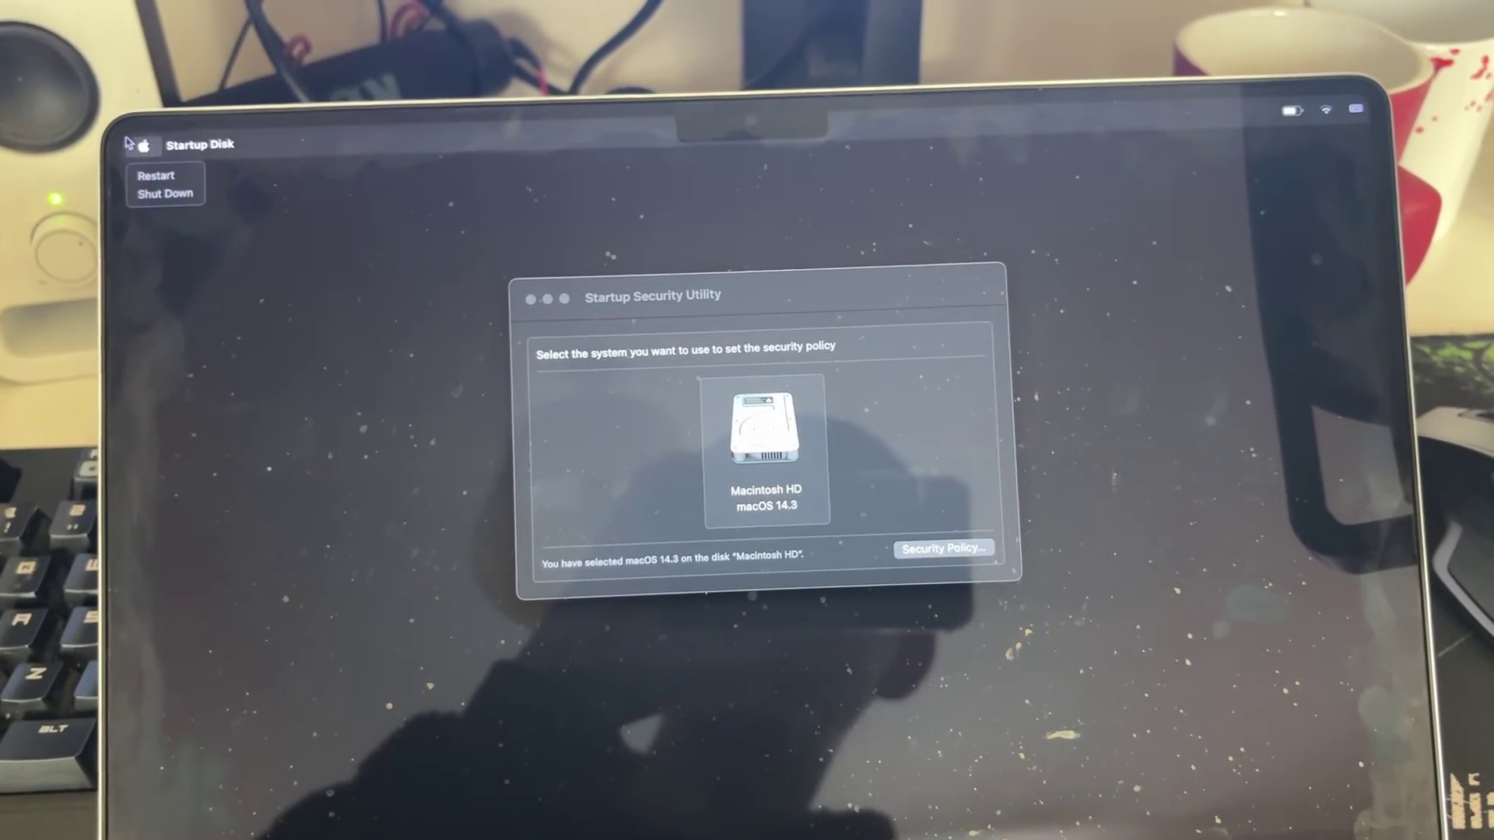
pyautogui.click(155, 174)
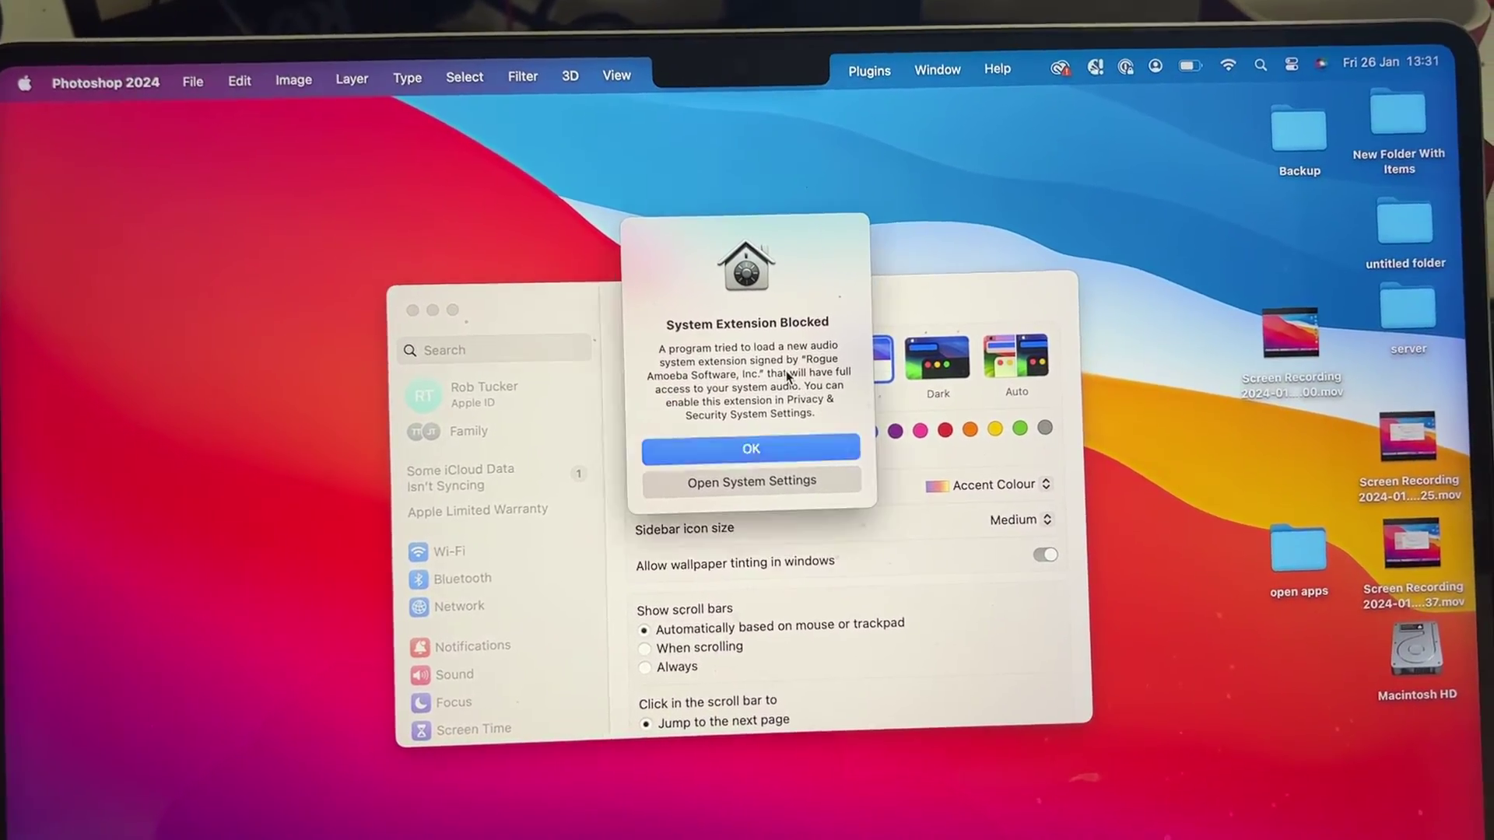
# - Allow the blocked Rogue Amoeba Software, Inc. system software in Privacy & Security
pyautogui.click(731, 477)
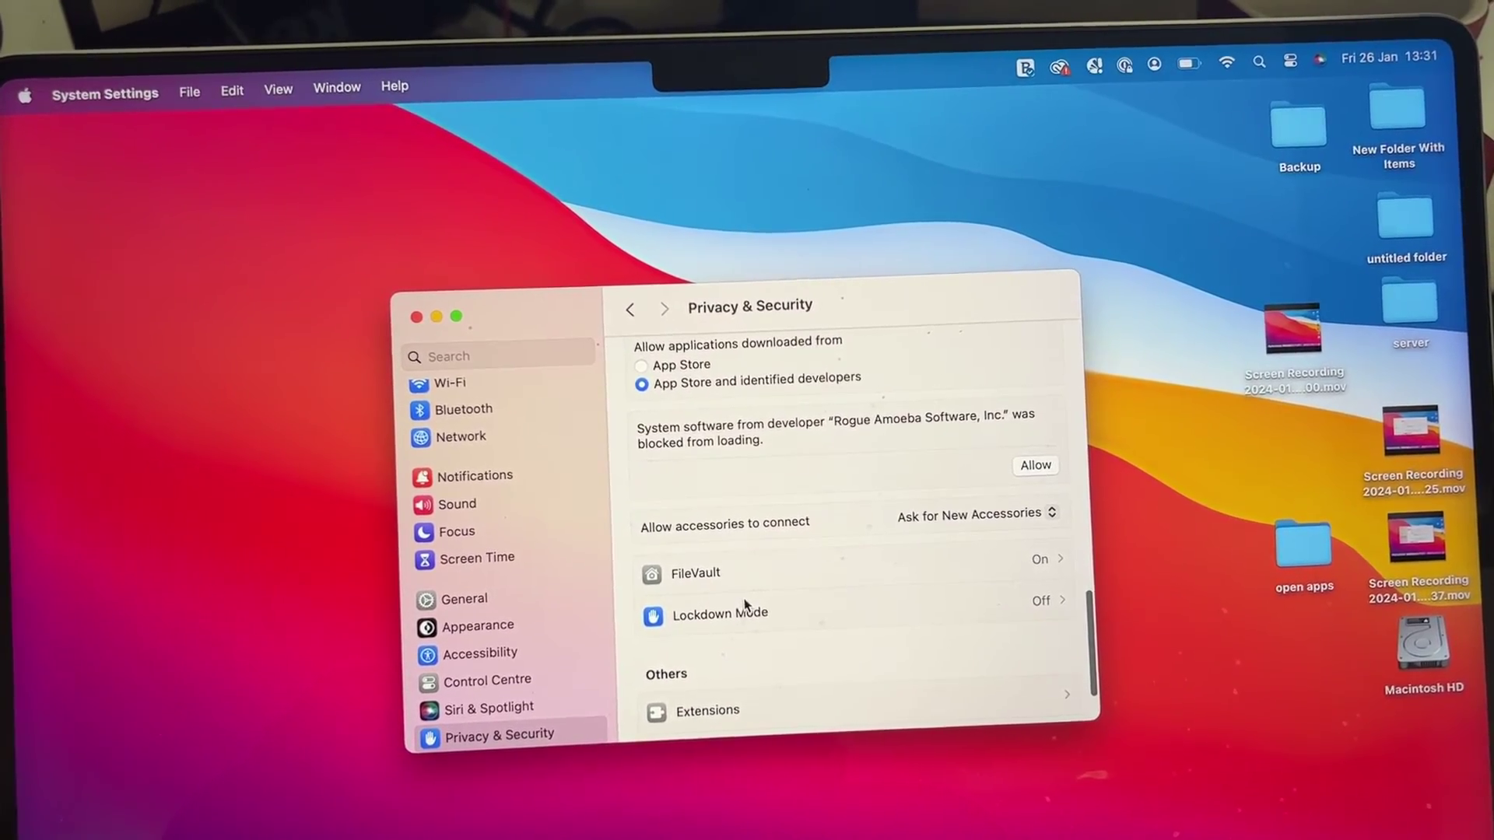
pyautogui.scroll(-2, 515, 701)
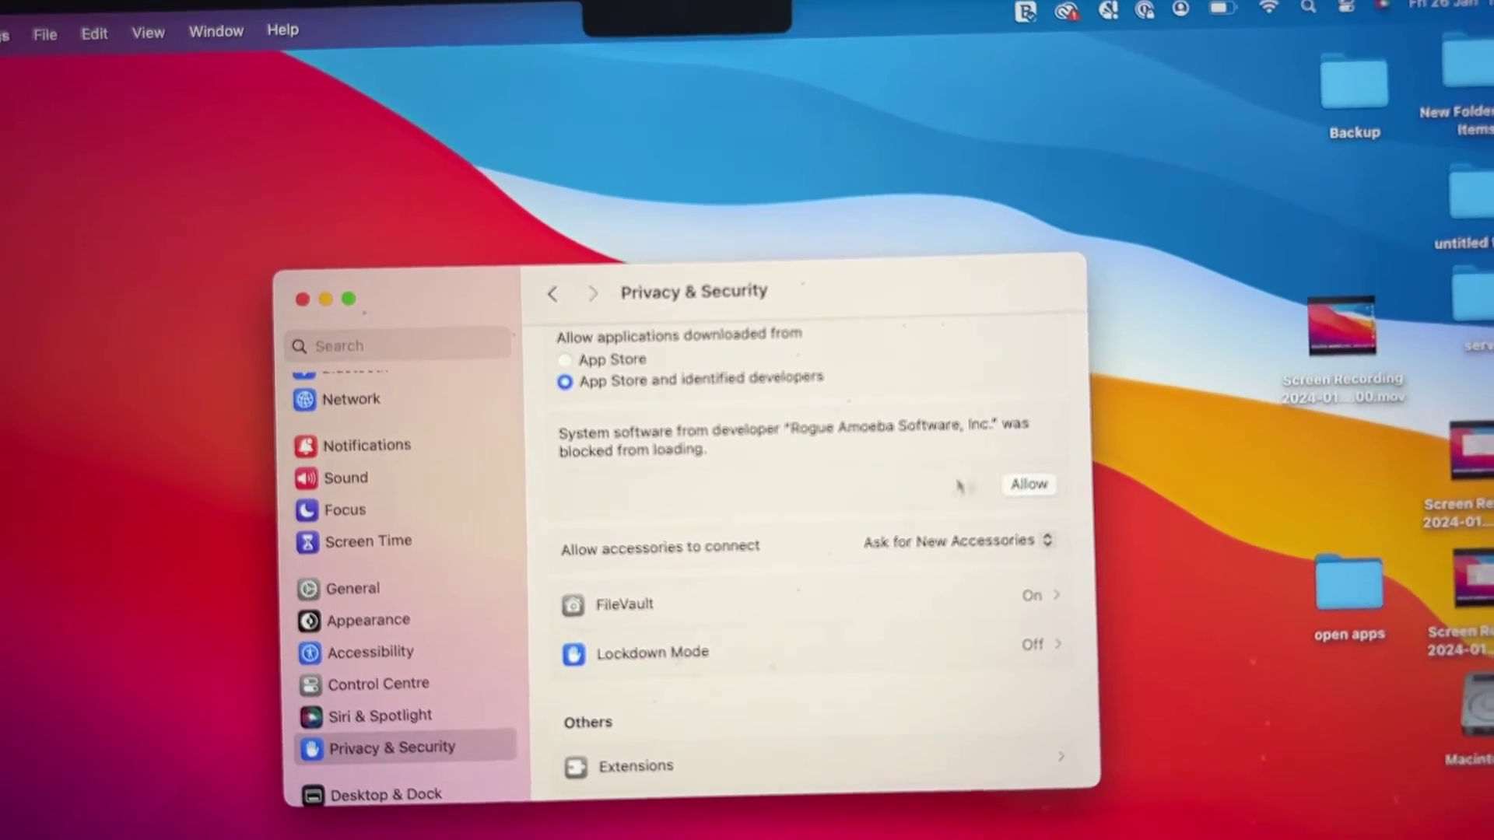
pyautogui.click(1056, 494)
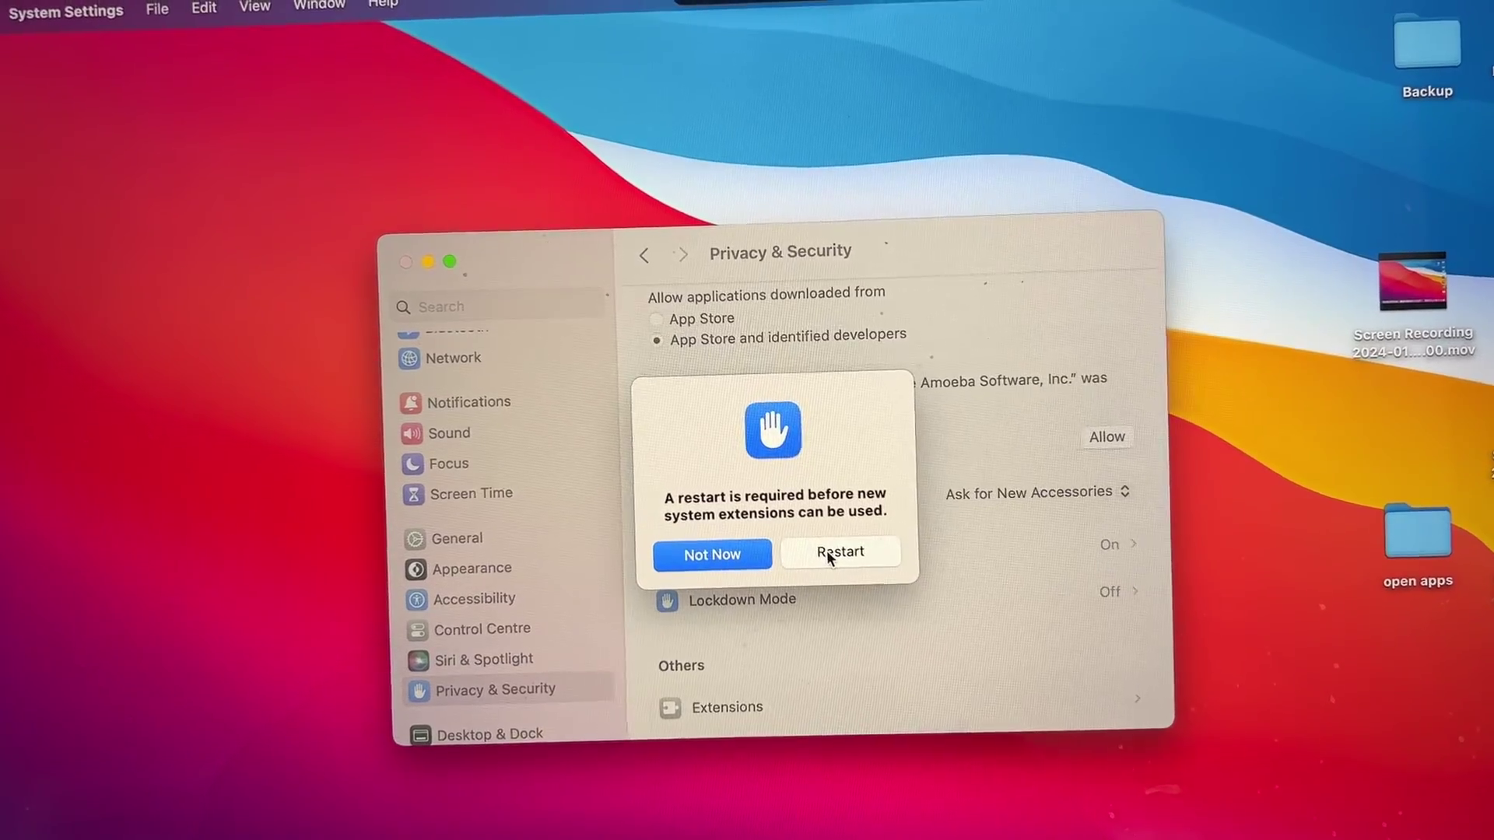
pyautogui.click(829, 550)
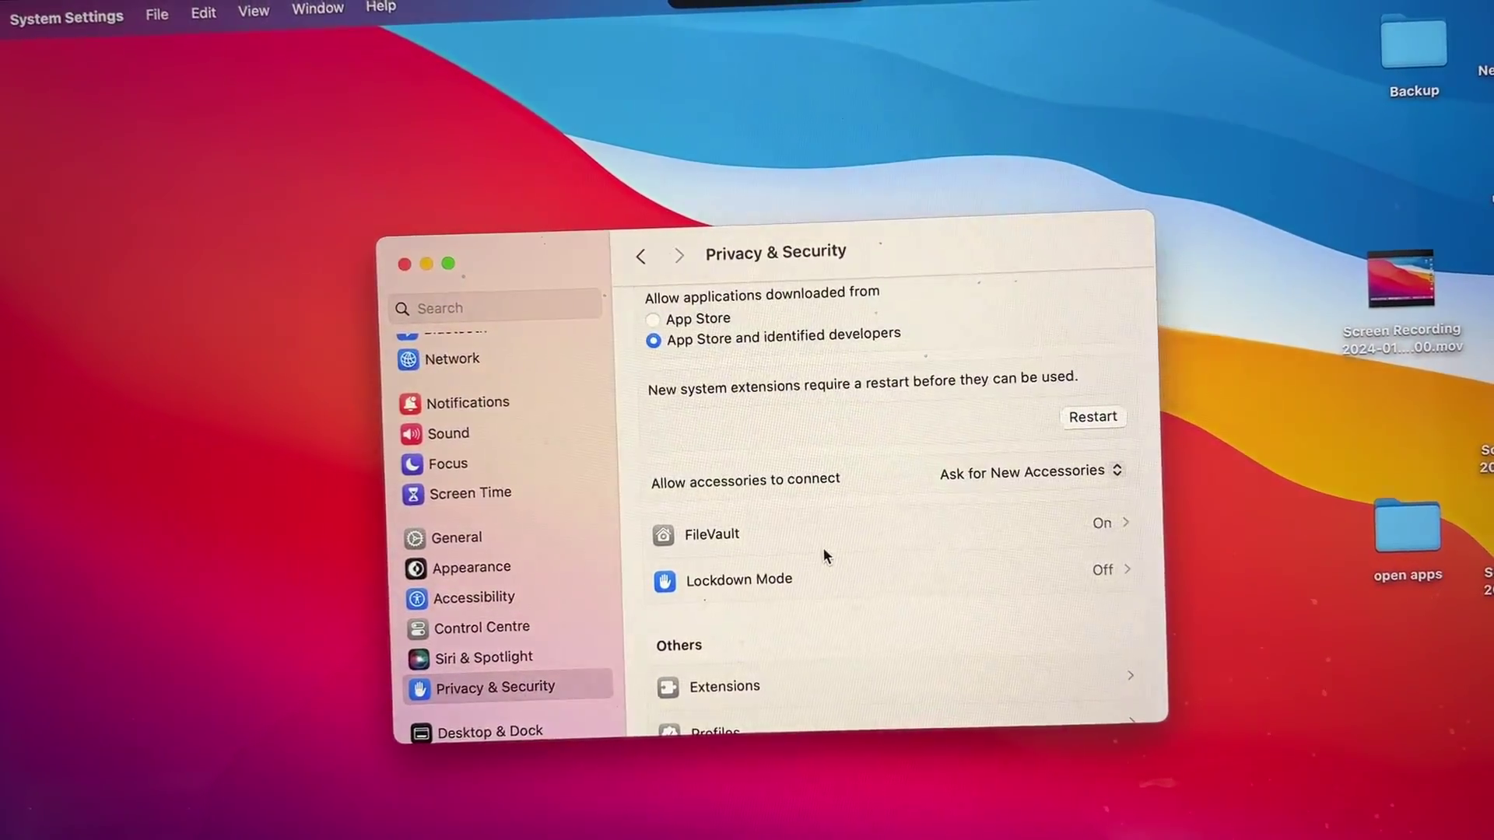
# - Quit System Settings with Cmd+Q to return to the desktop
pyautogui.press('super+q')
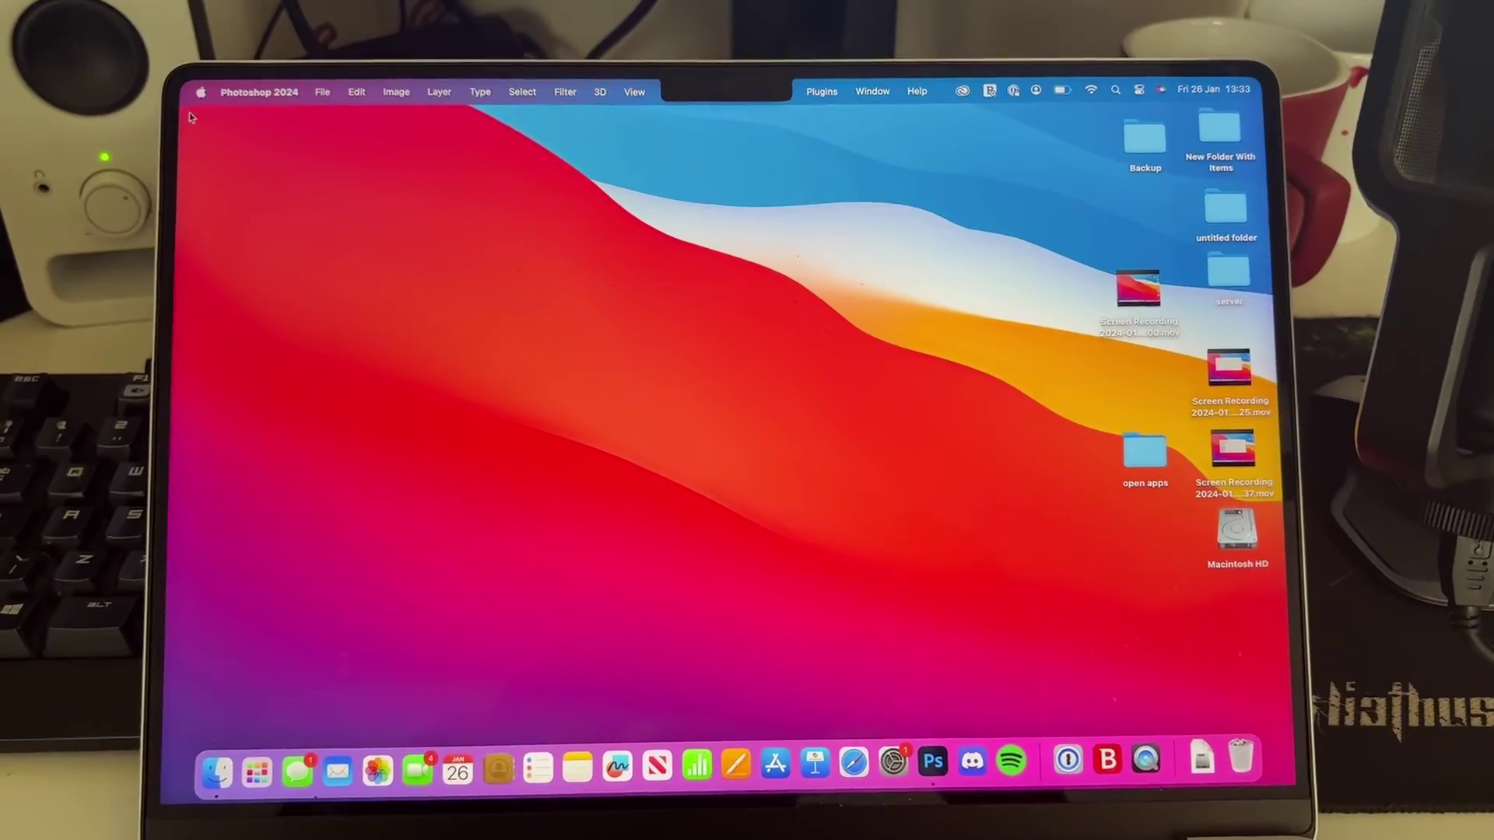